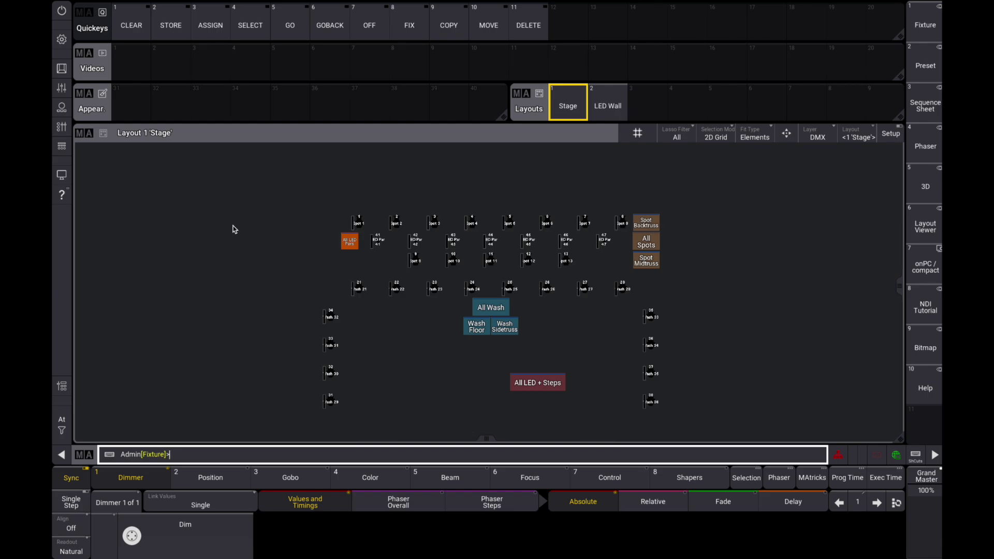
# Open the Menu [NDI demo] dialog listing Patch, Network, Settings and other options.
pyautogui.click(61, 40)
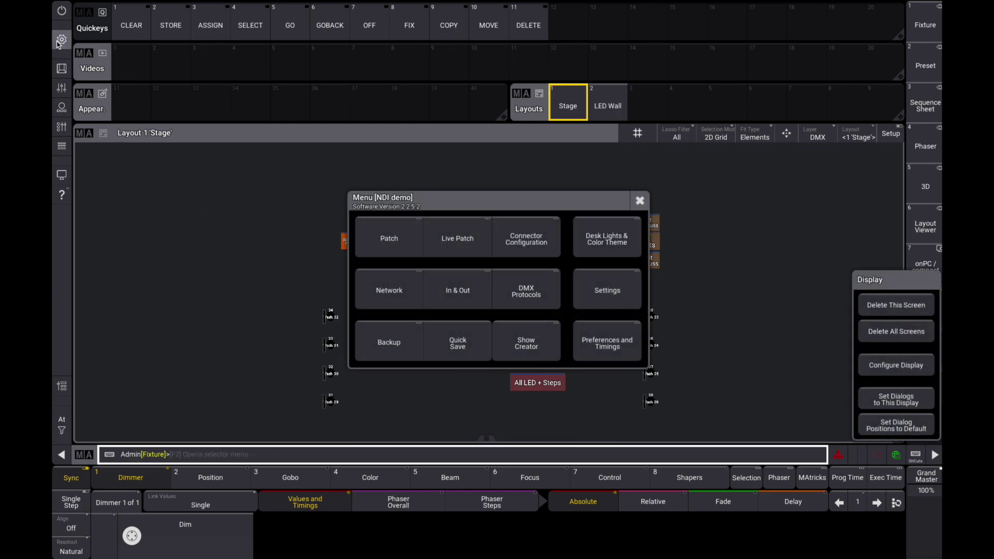
# Agree to the Third-Party Software EULA under Settings > Software Update, then close the window.
pyautogui.click(602, 291)
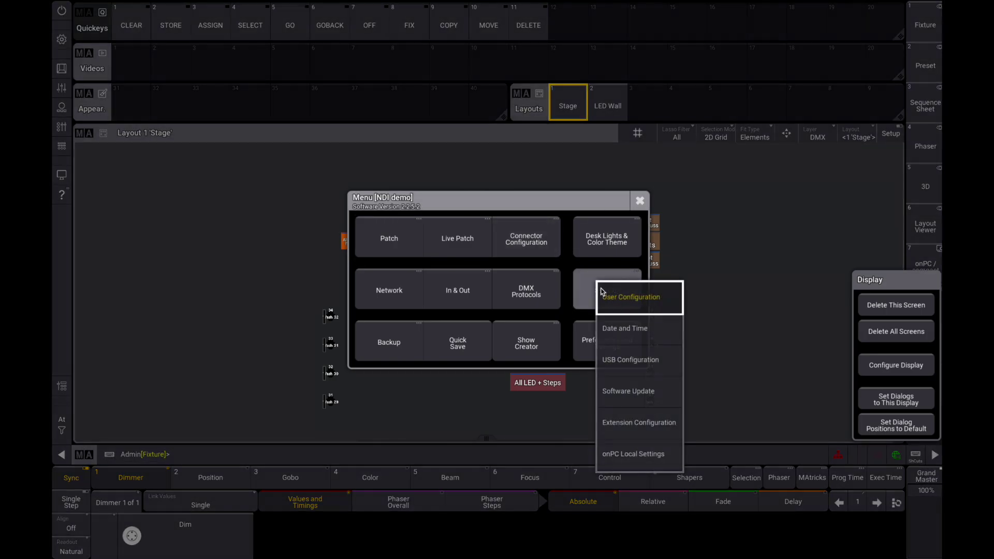
pyautogui.click(638, 395)
pyautogui.click(100, 94)
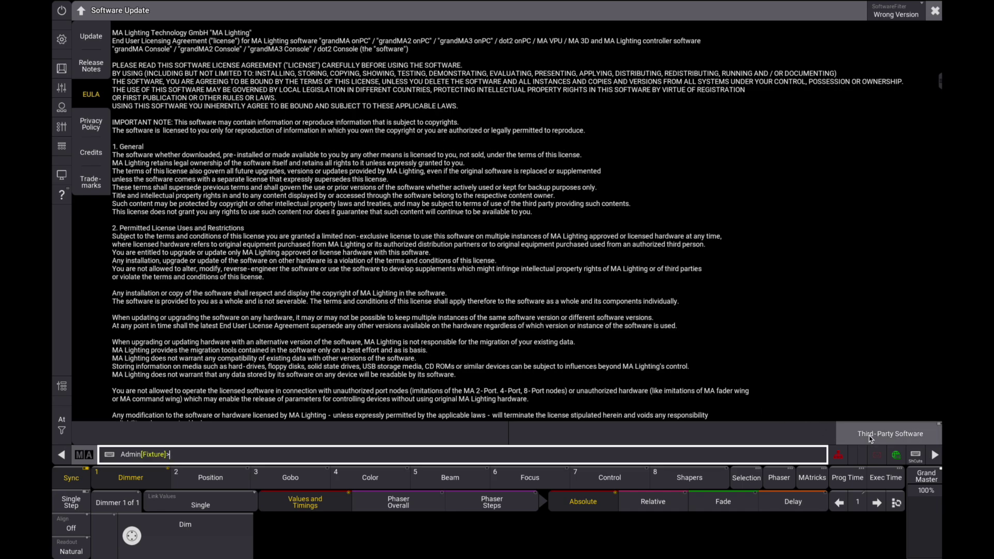
pyautogui.click(880, 433)
pyautogui.click(469, 342)
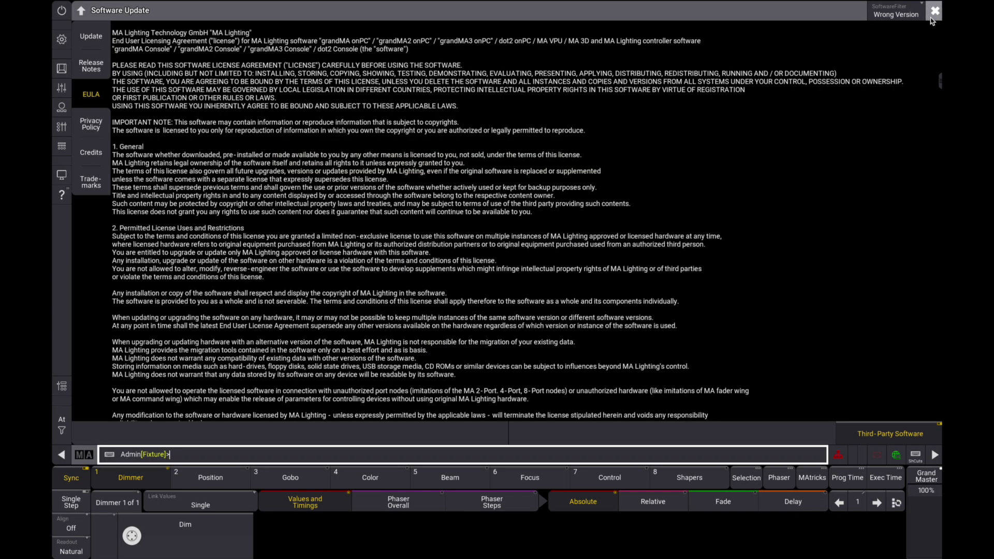
pyautogui.click(934, 11)
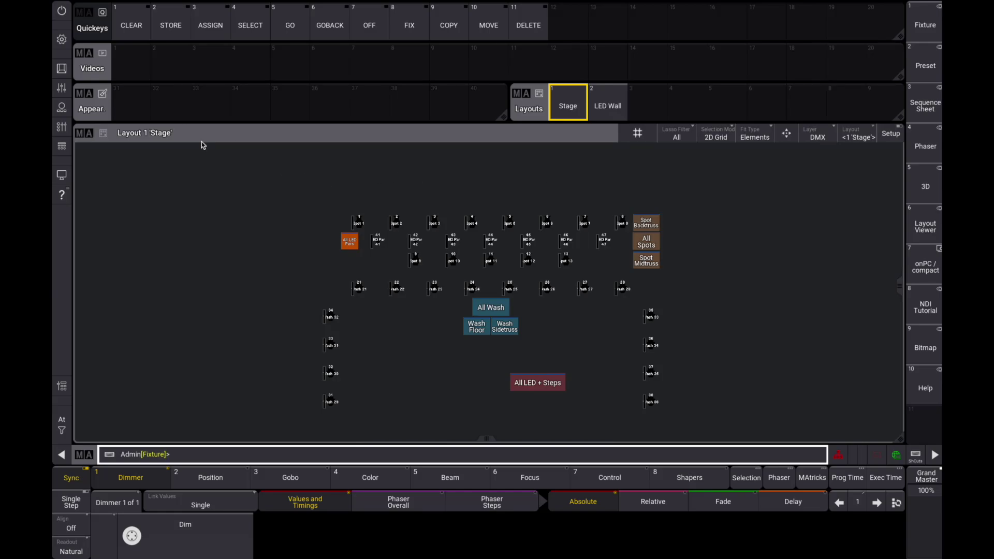
# Set Video 1's source to NDI with MACBOOK-PRO-2.LOCAL (Scan Converter) as the feed.
pyautogui.moveTo(131, 62); pyautogui.dragTo(102, 68)
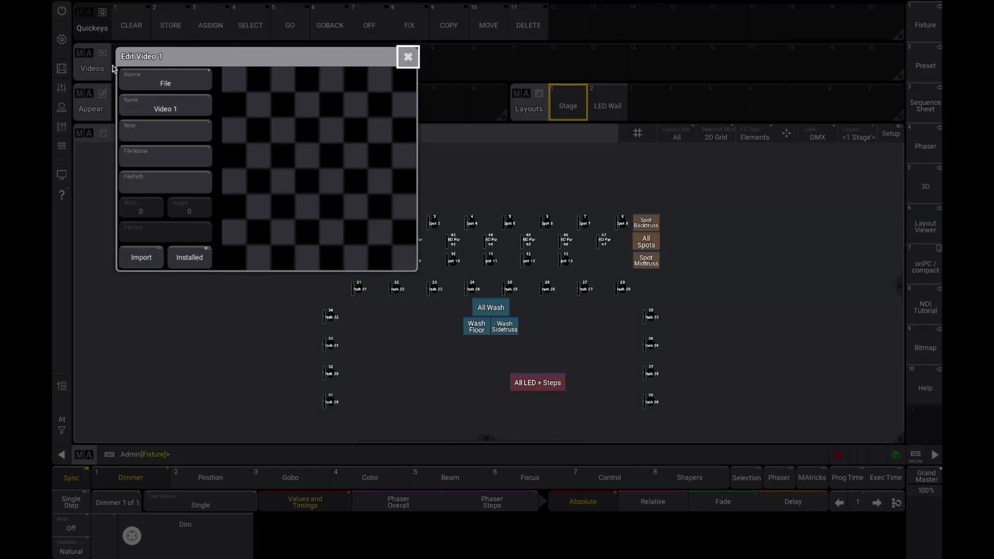
pyautogui.click(133, 81)
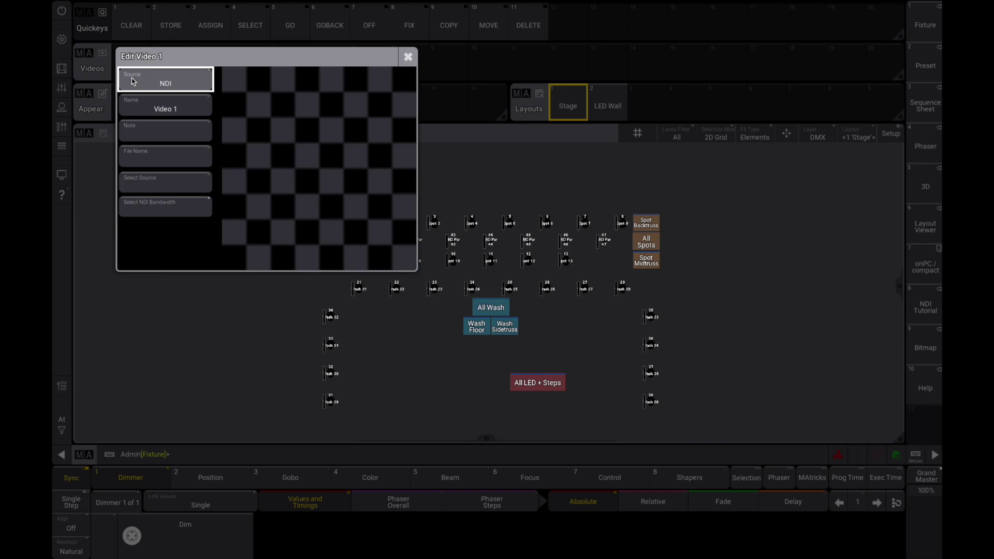
pyautogui.click(142, 188)
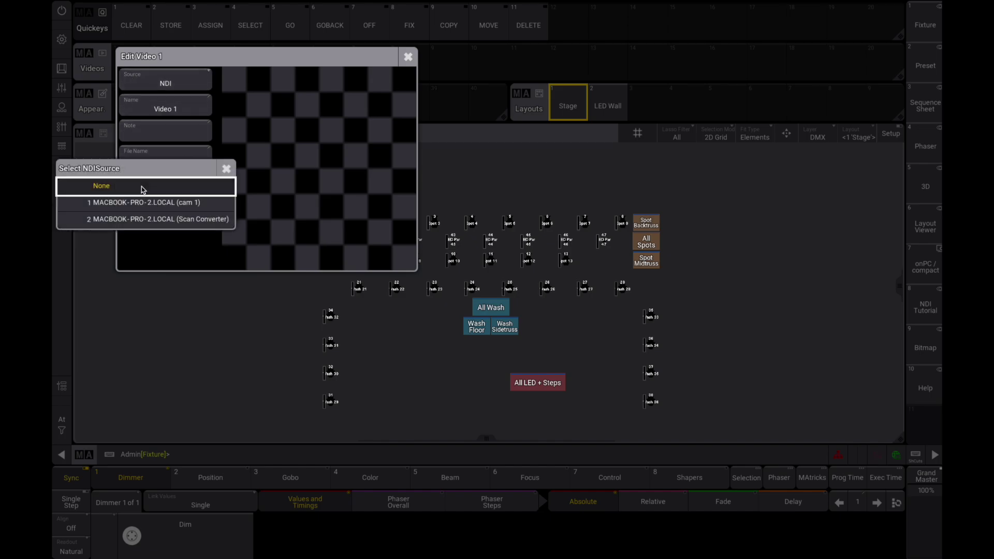
pyautogui.click(148, 221)
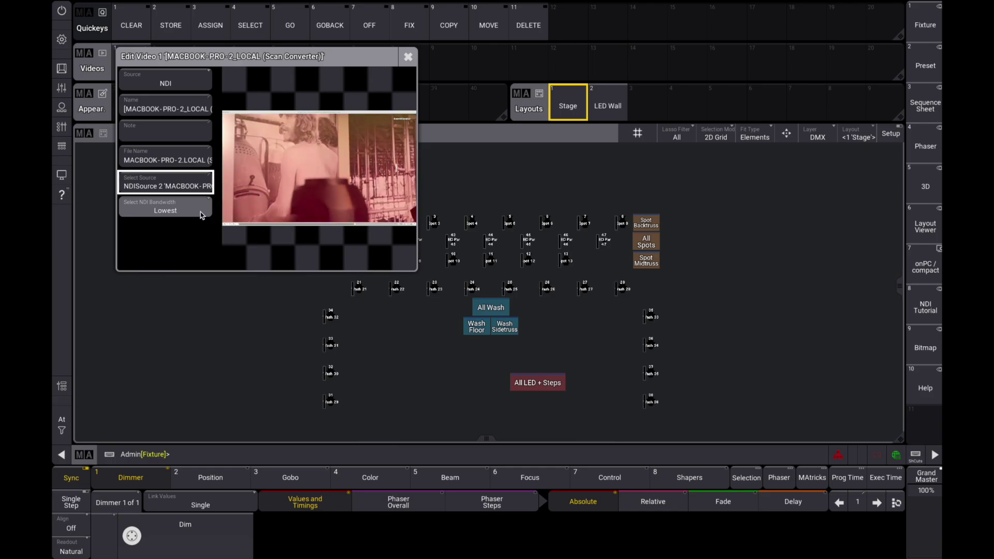
pyautogui.click(407, 58)
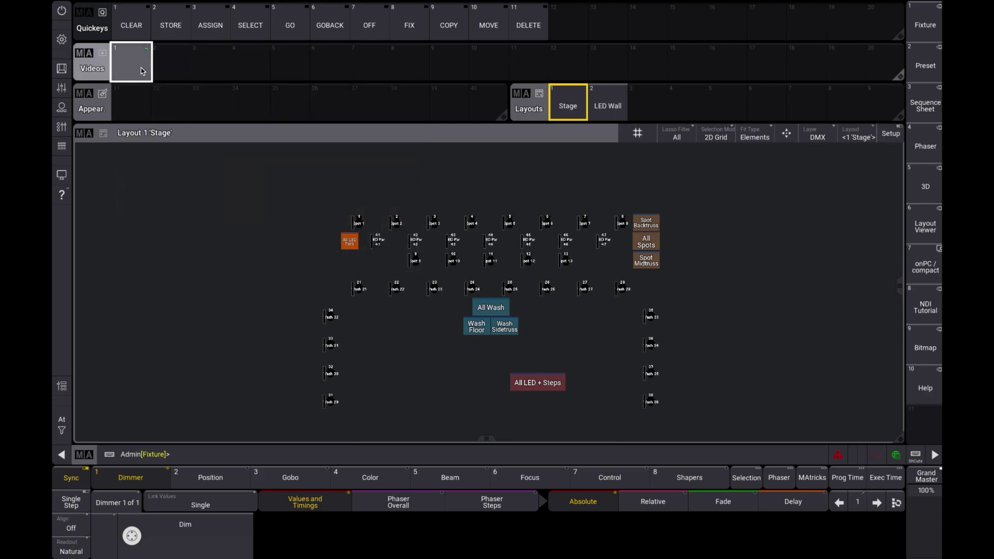
# Create Video 2 as an NDI video from the cam 1 source.
pyautogui.moveTo(142, 71); pyautogui.dragTo(160, 109)
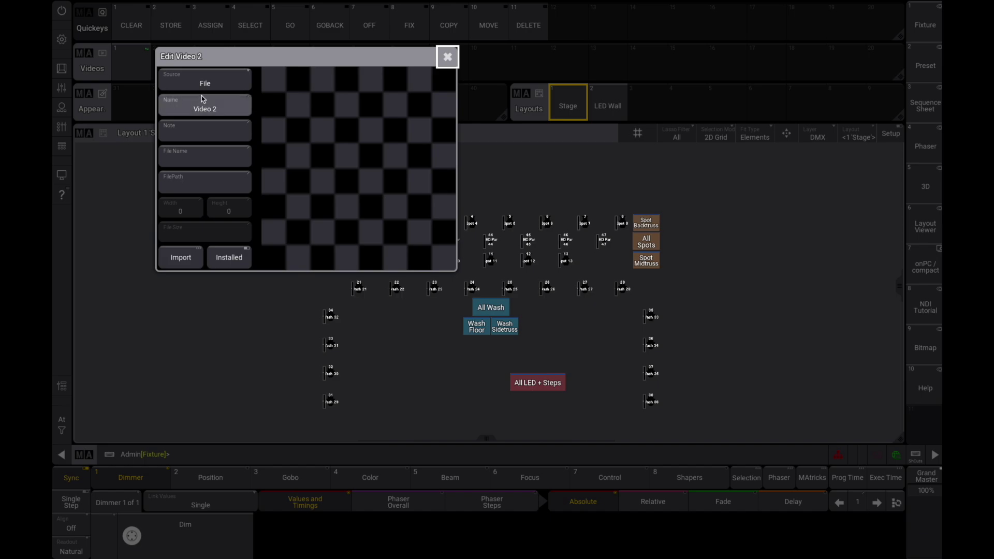
pyautogui.click(205, 82)
pyautogui.click(203, 184)
pyautogui.click(210, 200)
pyautogui.click(448, 57)
# Build appearance 31 with a new NDI video 3 showing the cam 1 feed.
pyautogui.moveTo(130, 104); pyautogui.dragTo(107, 109)
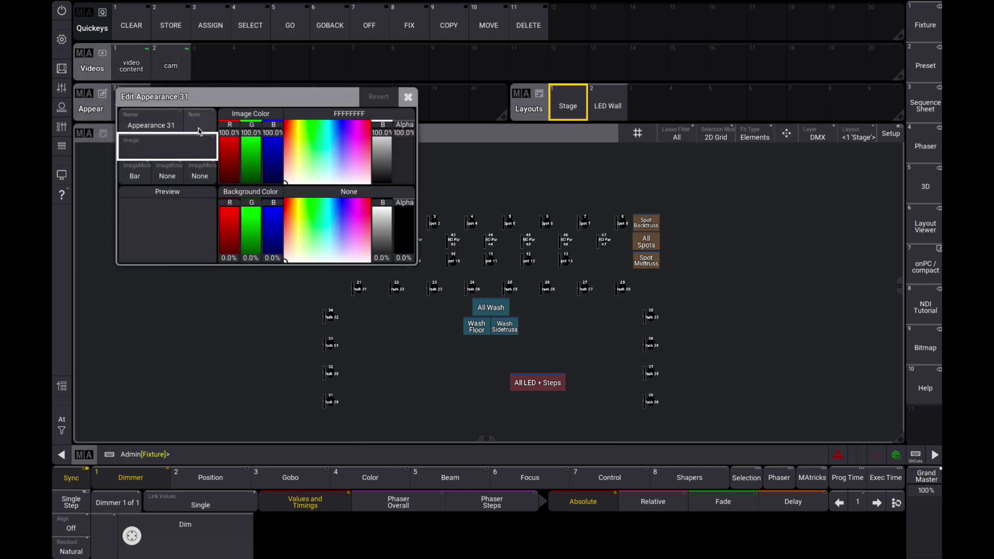
pyautogui.click(166, 141)
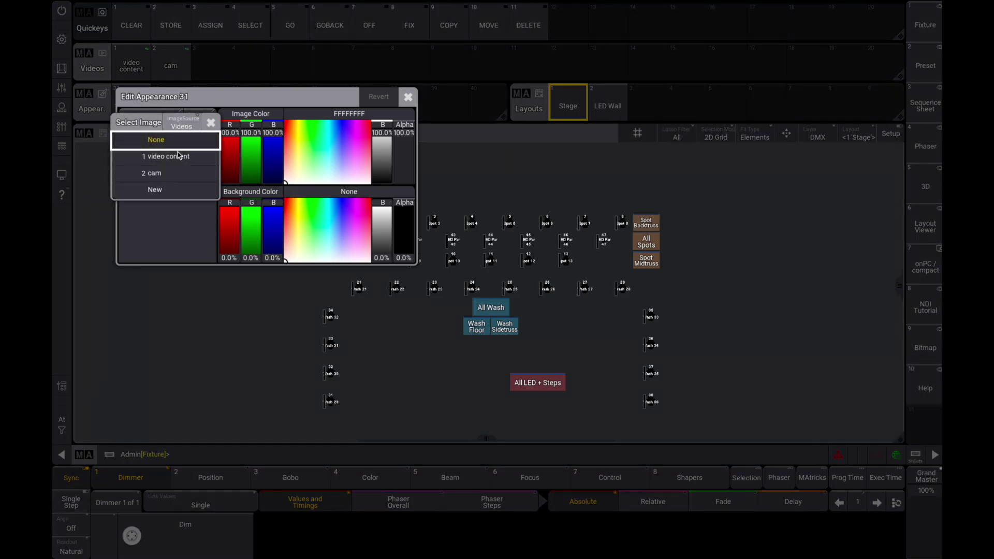
pyautogui.click(178, 190)
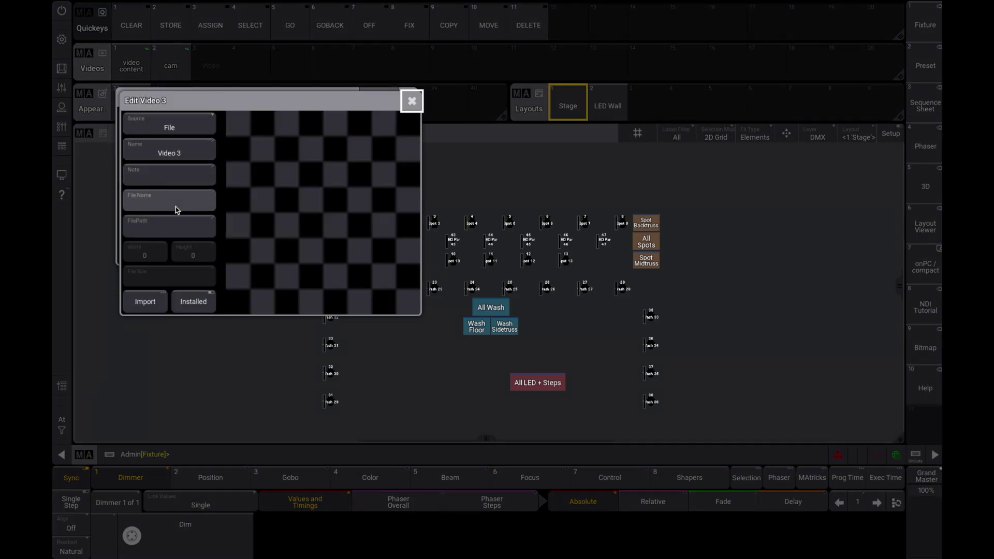
pyautogui.click(204, 128)
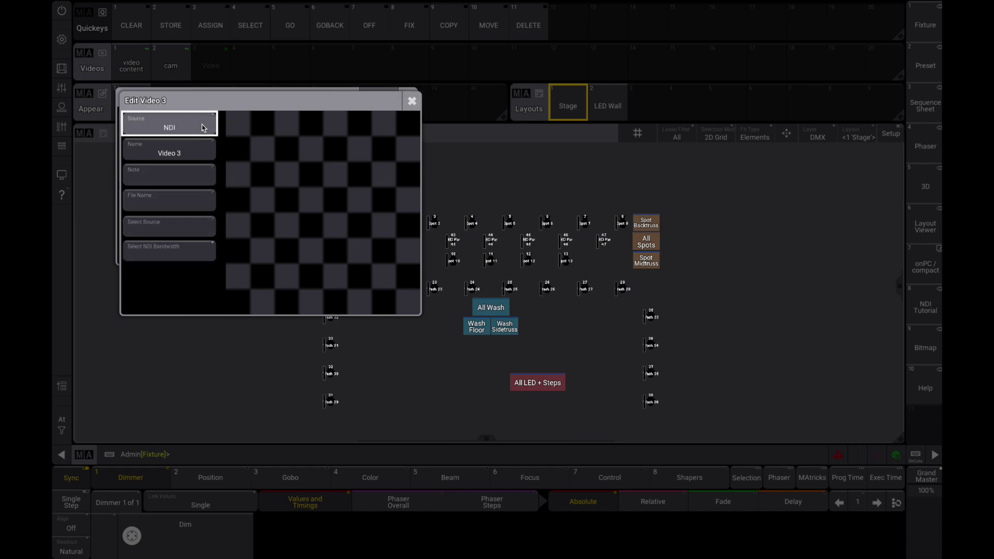
pyautogui.click(190, 224)
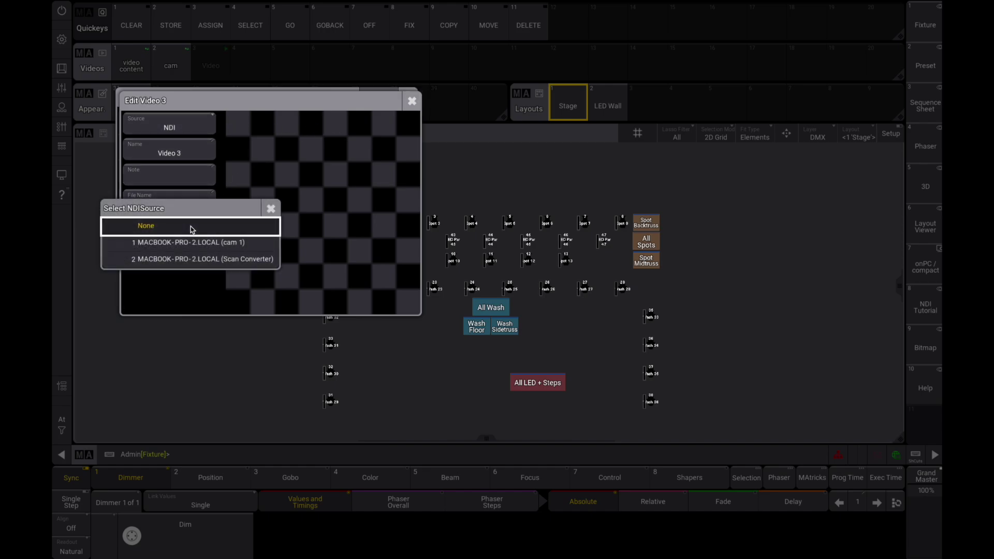
pyautogui.click(204, 246)
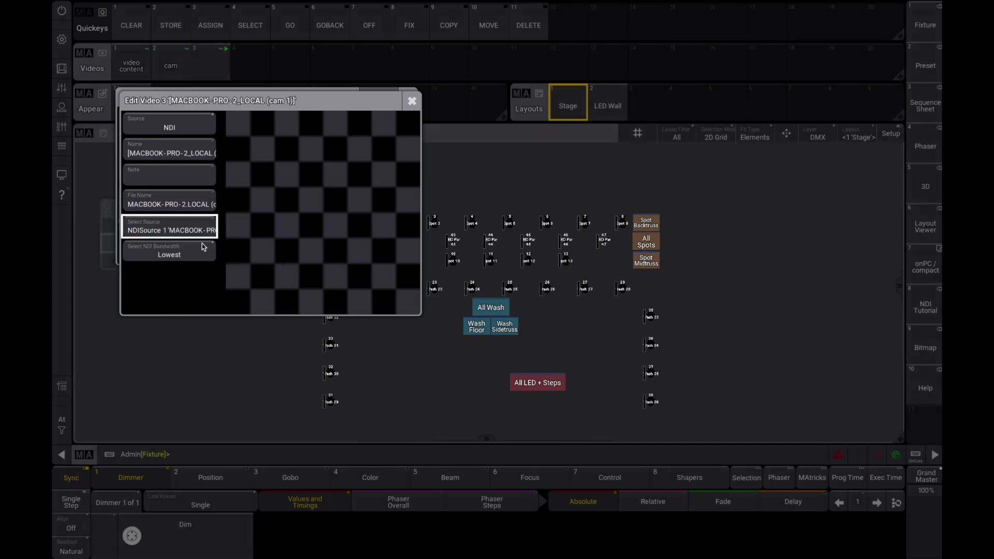
pyautogui.click(411, 101)
pyautogui.click(408, 97)
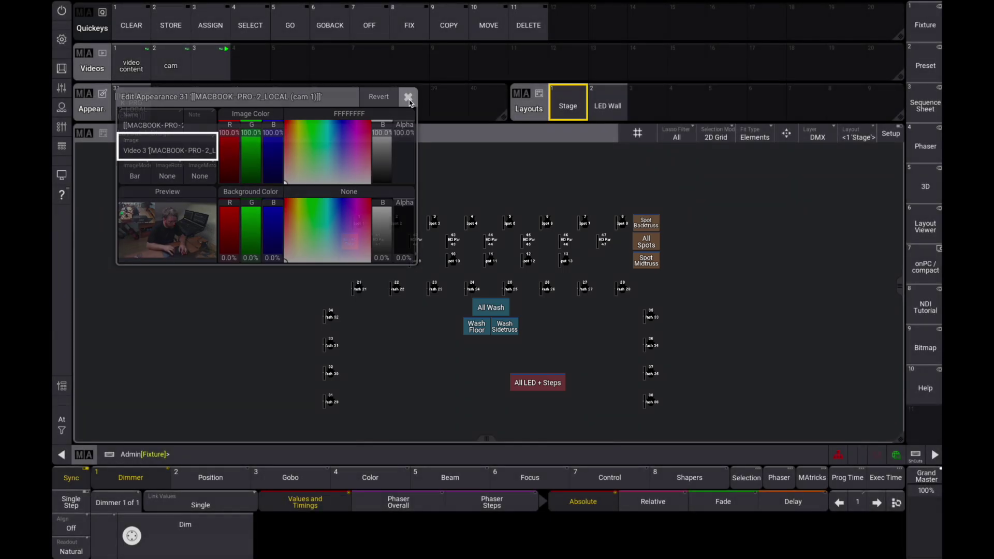
# Build appearance 32 with a new NDI video 4 showing the Scan Converter feed.
pyautogui.click(171, 103)
pyautogui.click(214, 150)
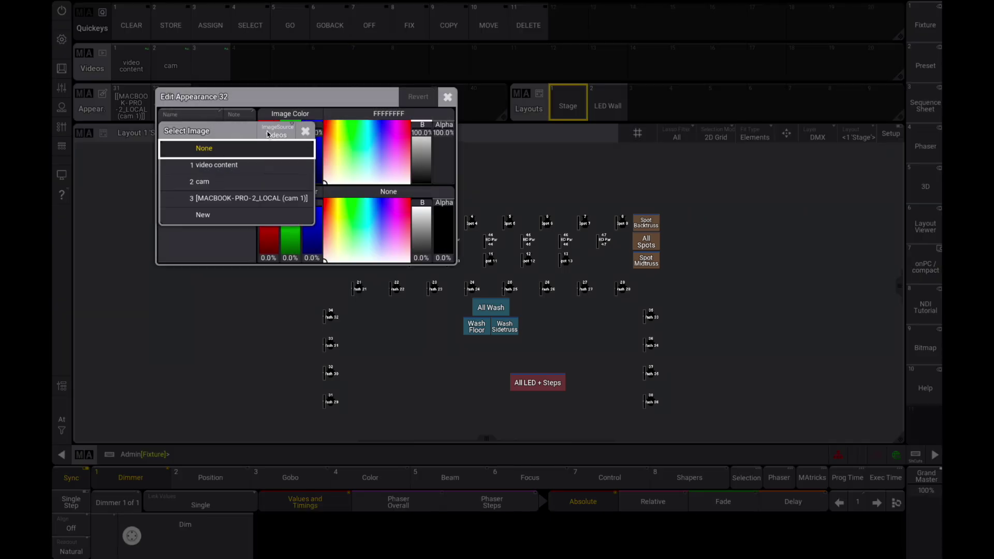
pyautogui.click(207, 214)
pyautogui.click(209, 124)
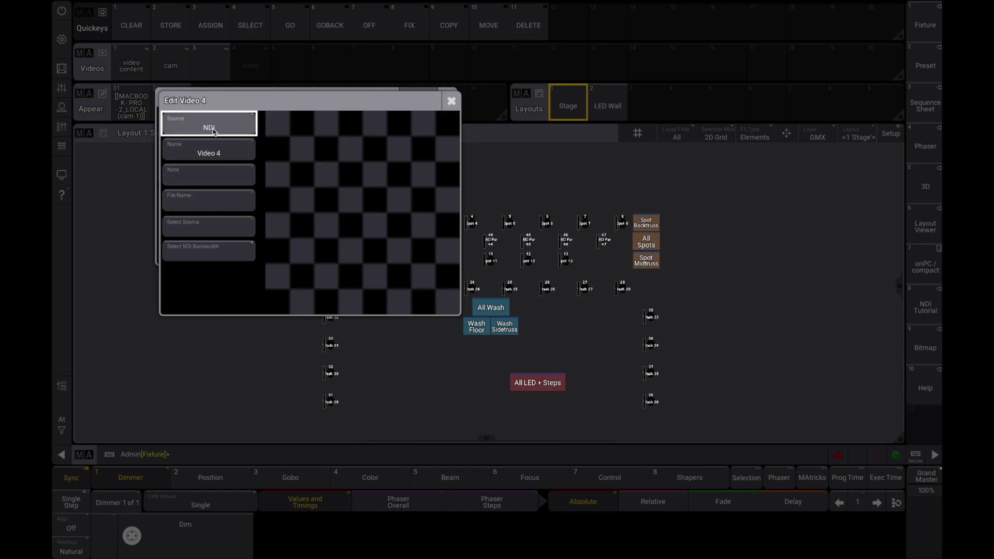
pyautogui.click(209, 228)
pyautogui.click(210, 255)
pyautogui.click(449, 101)
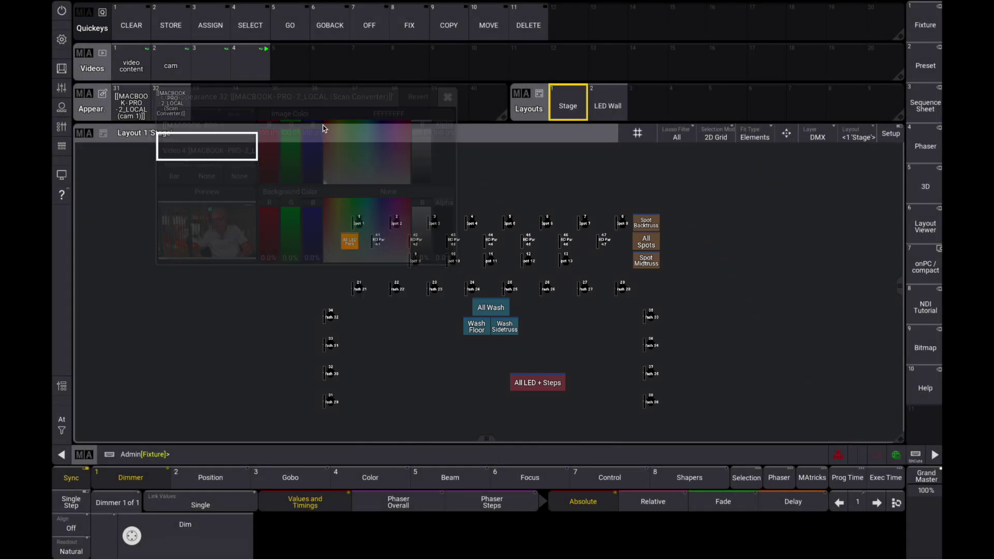
pyautogui.click(448, 101)
pyautogui.click(138, 147)
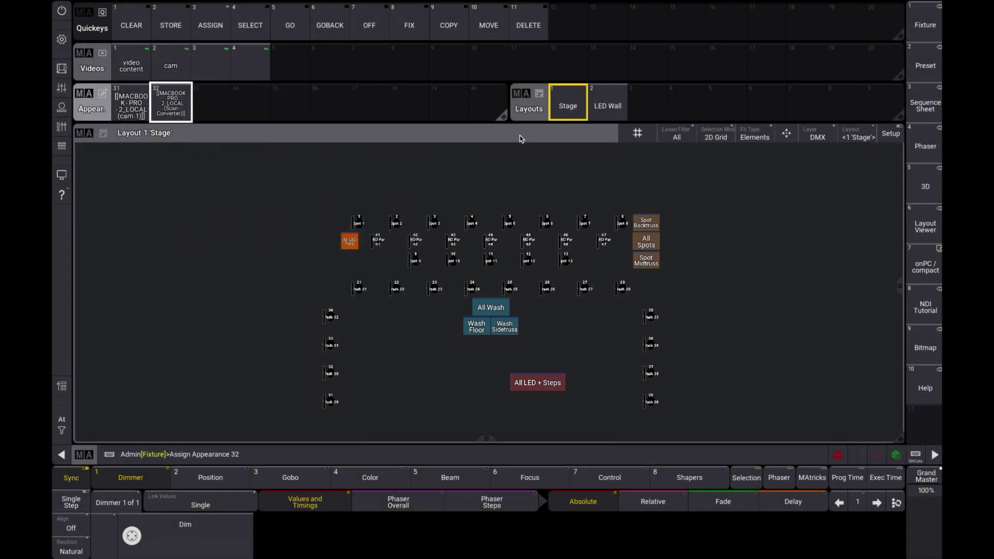
# Assign appearance 32 to Layout 3, then store a new Layout 4 and enter its setup.
pyautogui.click(648, 106)
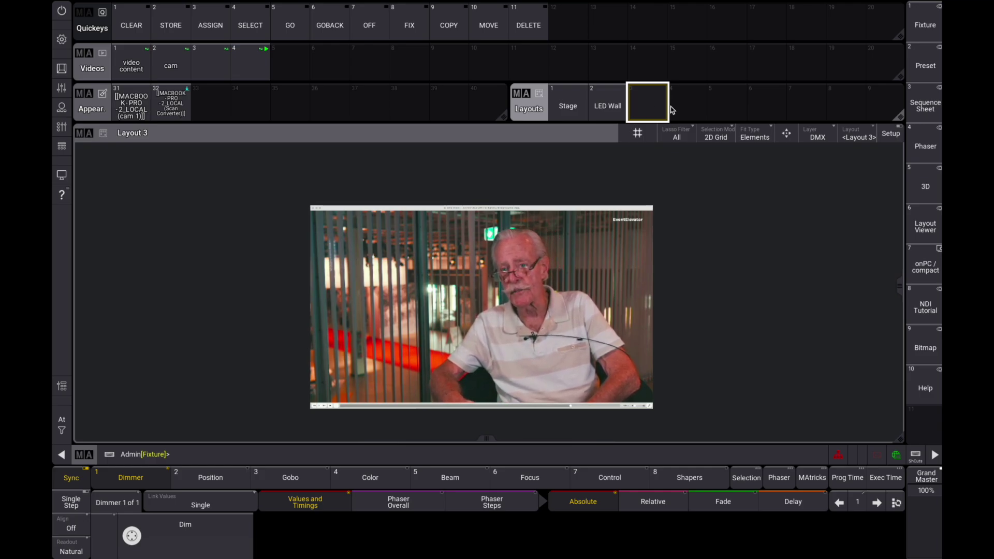
pyautogui.click(171, 25)
pyautogui.click(694, 107)
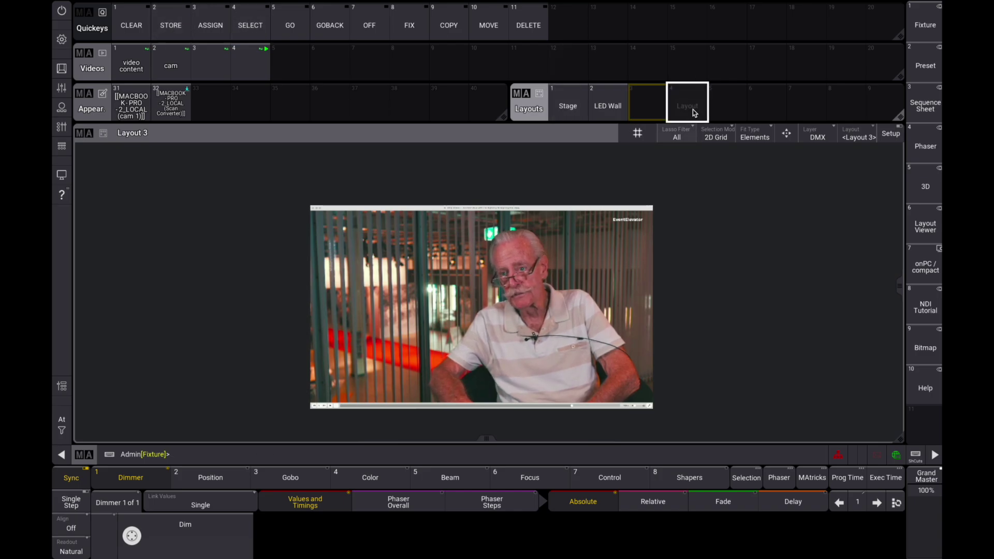
pyautogui.click(891, 133)
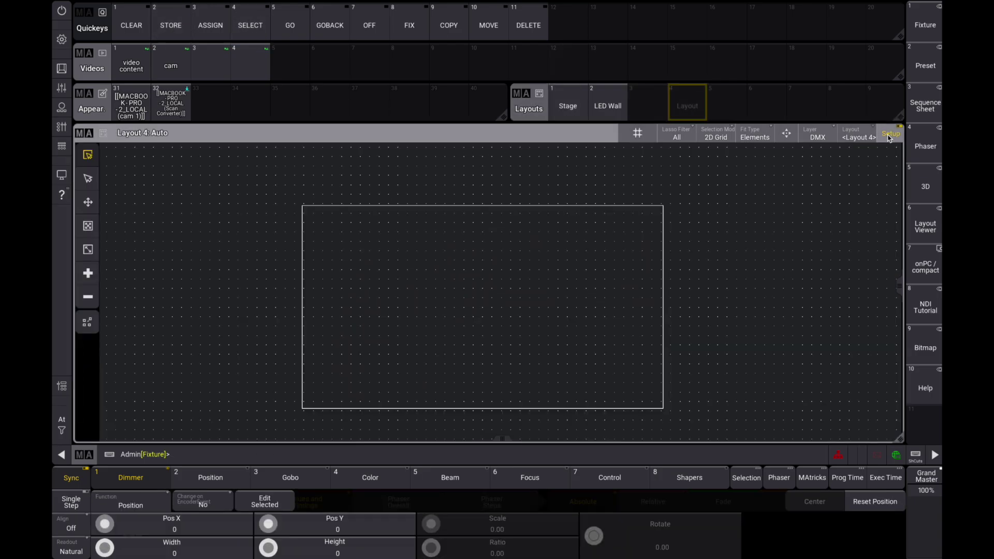
# Add two side-by-side elements to Layout 4.
pyautogui.click(88, 273)
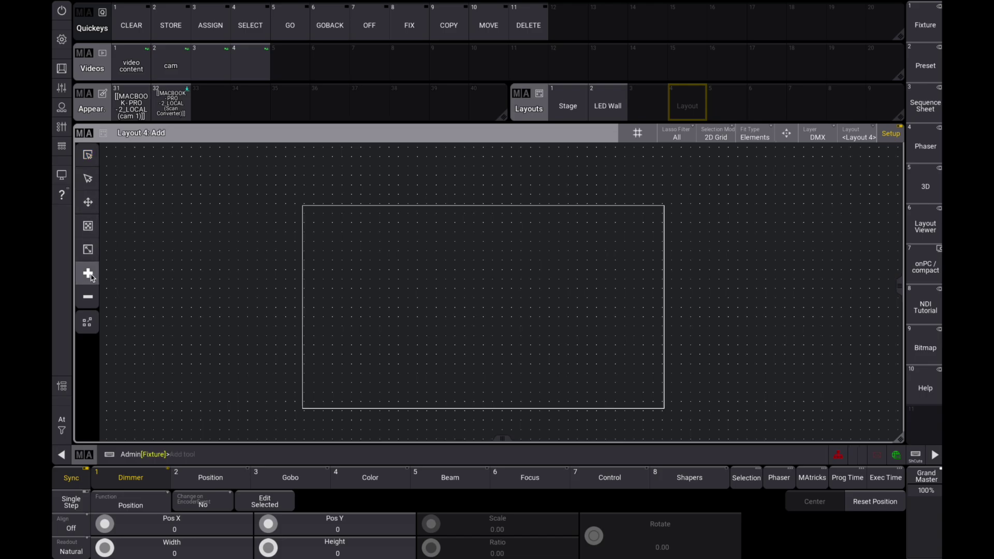
pyautogui.moveTo(161, 174); pyautogui.dragTo(445, 335)
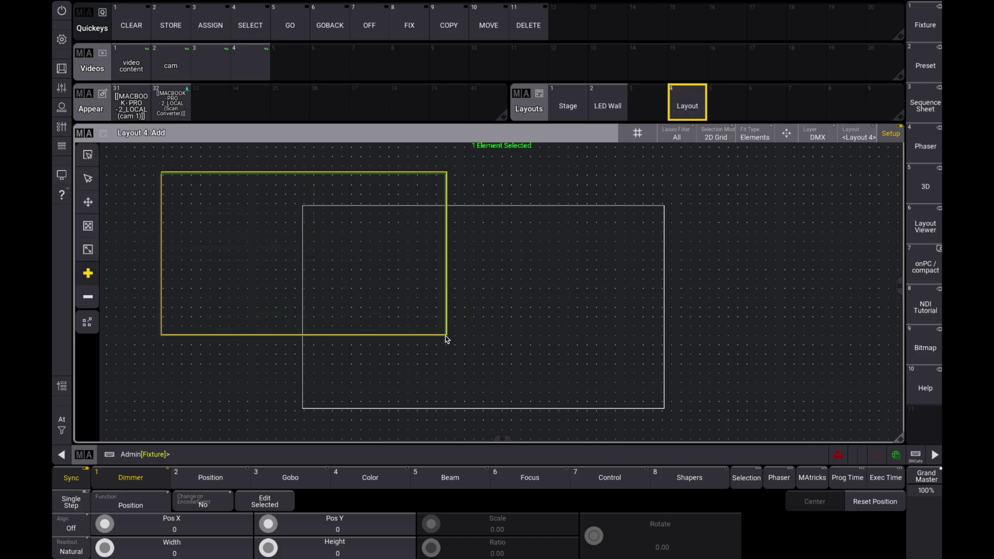
pyautogui.moveTo(493, 174); pyautogui.dragTo(830, 356)
# Give the elements appearances 31 (cam 1) and 32 (Scan Converter), then leave setup.
pyautogui.click(350, 336)
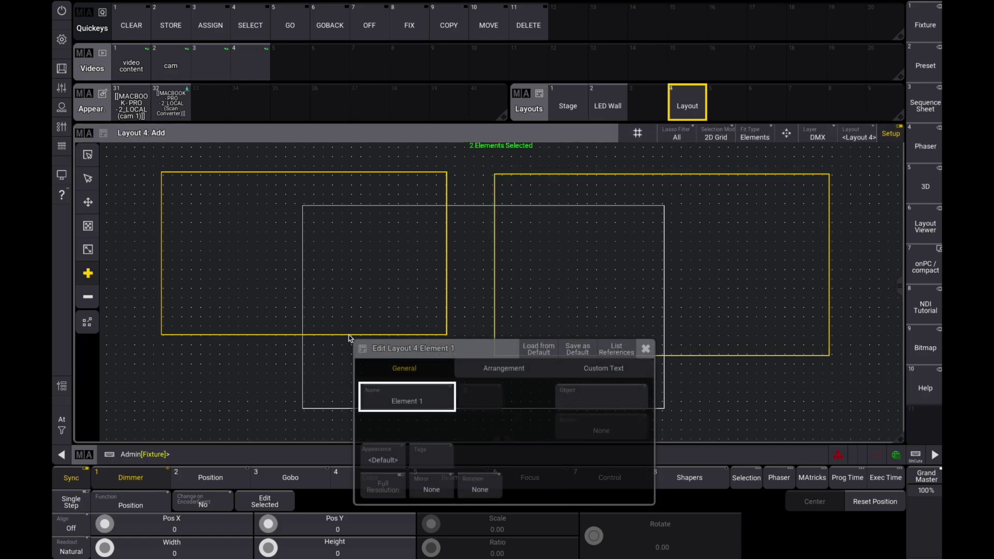
pyautogui.click(398, 450)
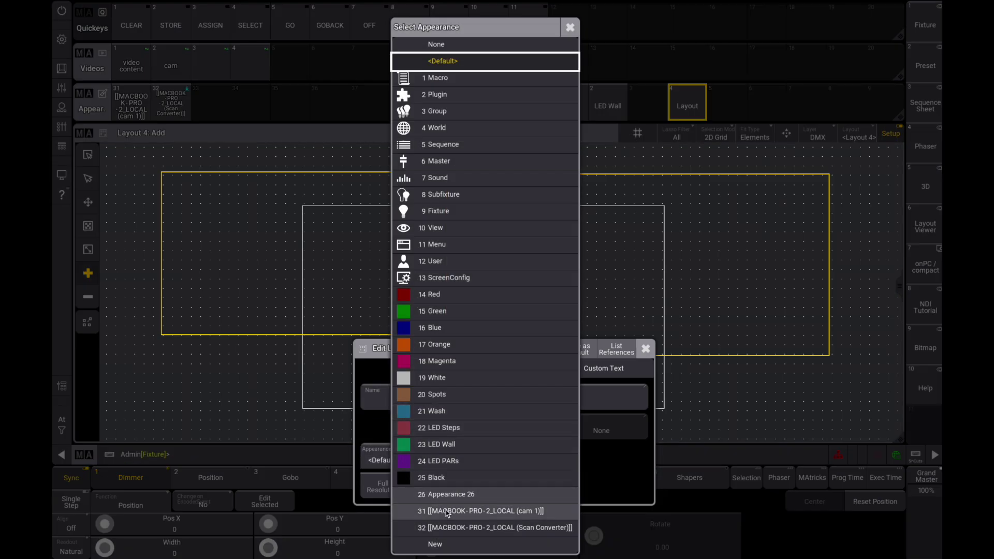
pyautogui.click(444, 511)
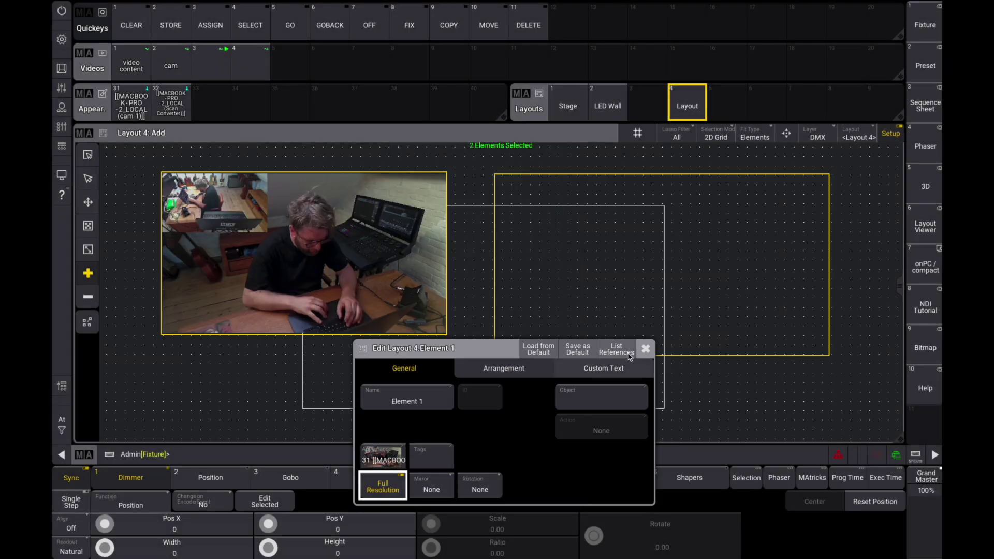
pyautogui.click(646, 348)
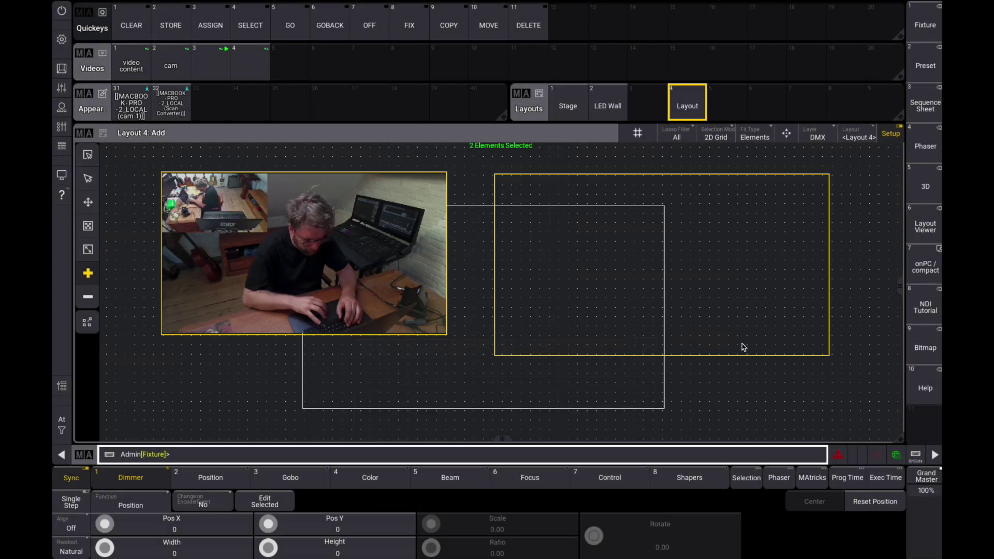
pyautogui.rightClick(828, 357)
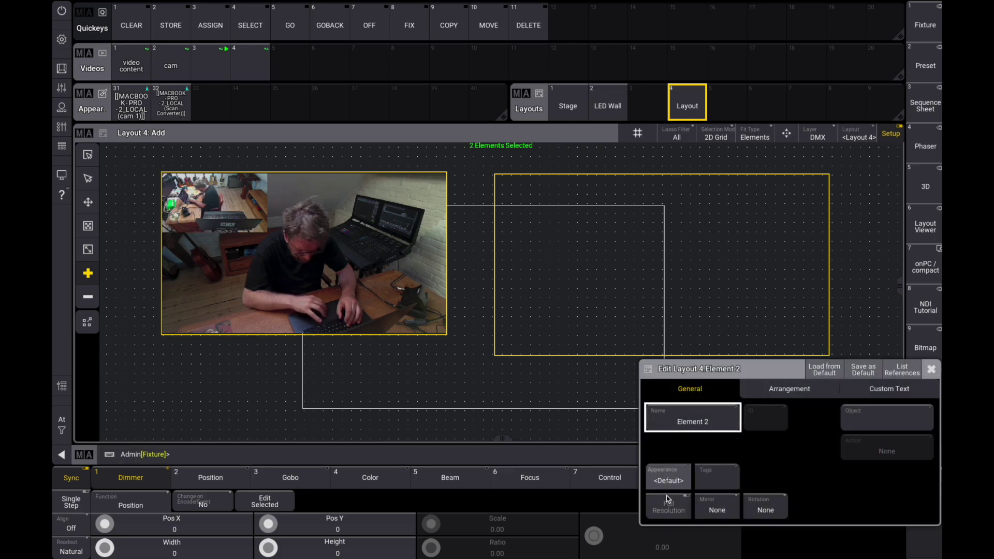
pyautogui.click(671, 478)
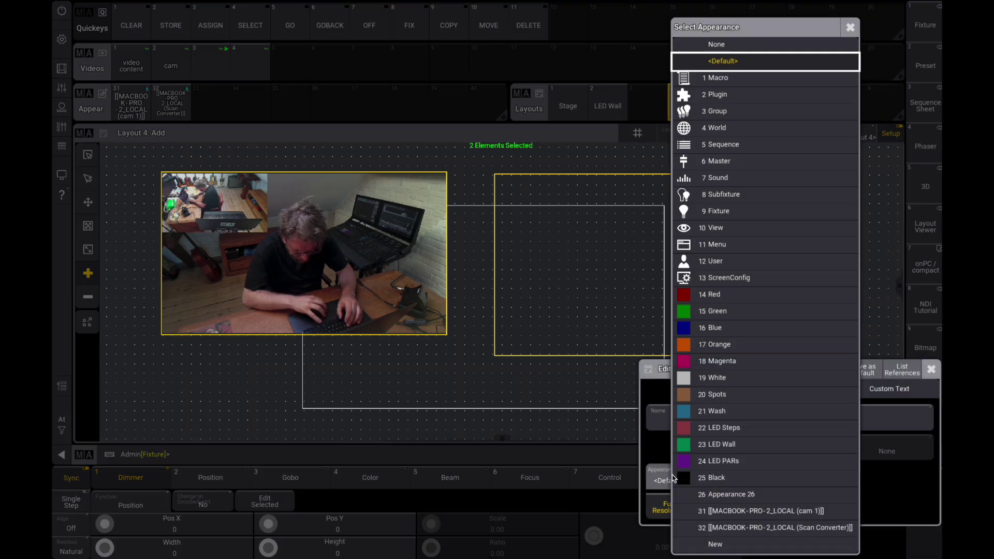
pyautogui.click(718, 527)
pyautogui.click(931, 369)
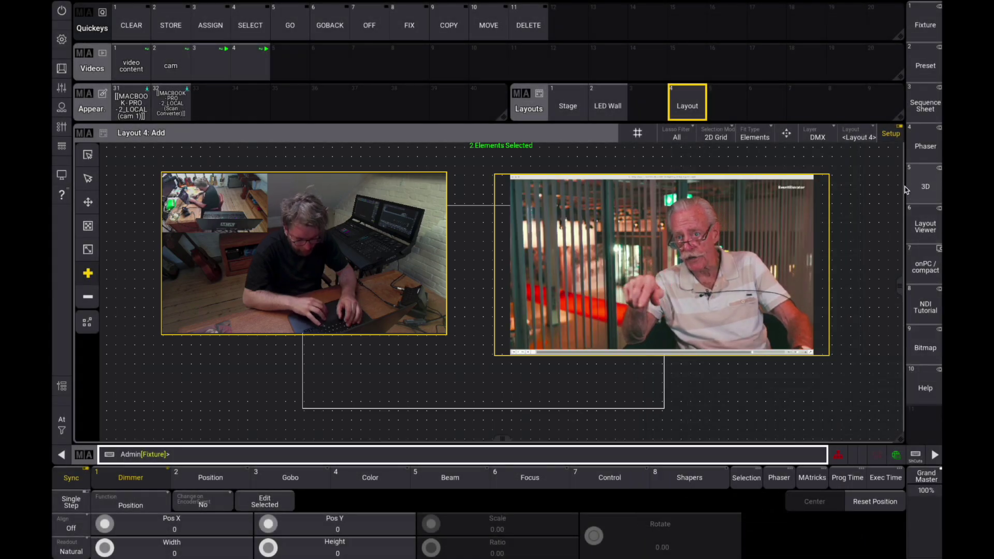
pyautogui.click(890, 133)
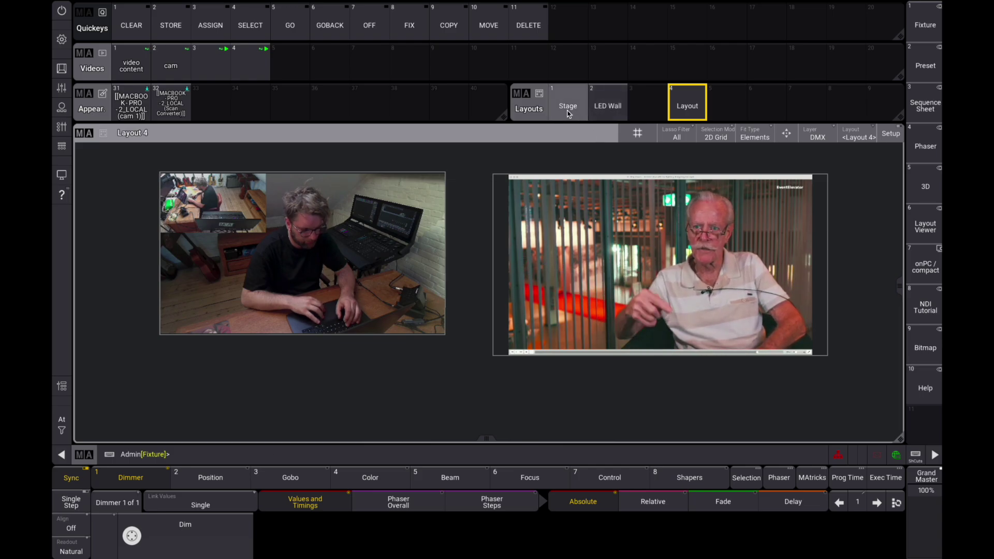
# Display Layout 3, playing the live Scan Converter NDI feed.
pyautogui.click(639, 112)
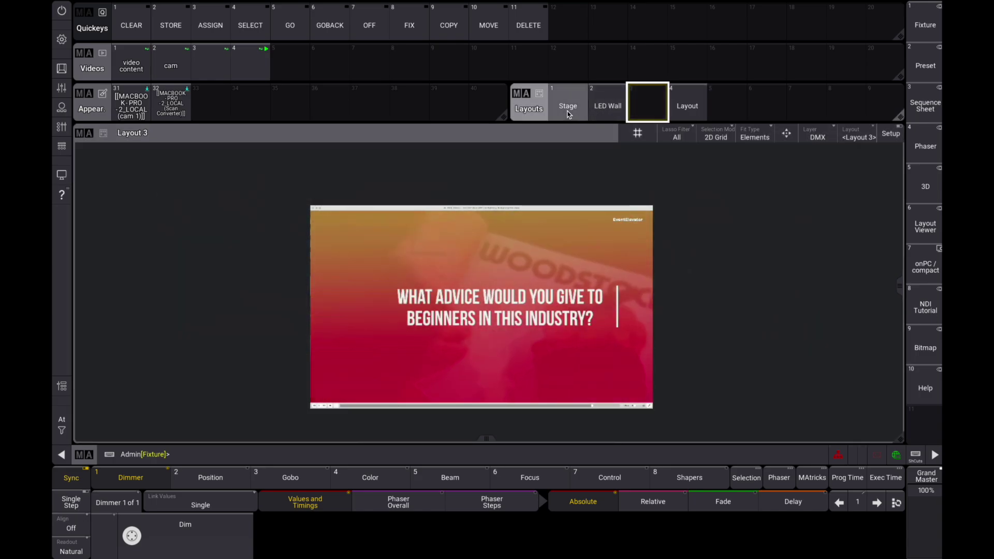
# Set Bitmap 1's first content to Video 4, the Scan Converter NDI feed.
pyautogui.click(925, 357)
pyautogui.moveTo(129, 147); pyautogui.dragTo(141, 137)
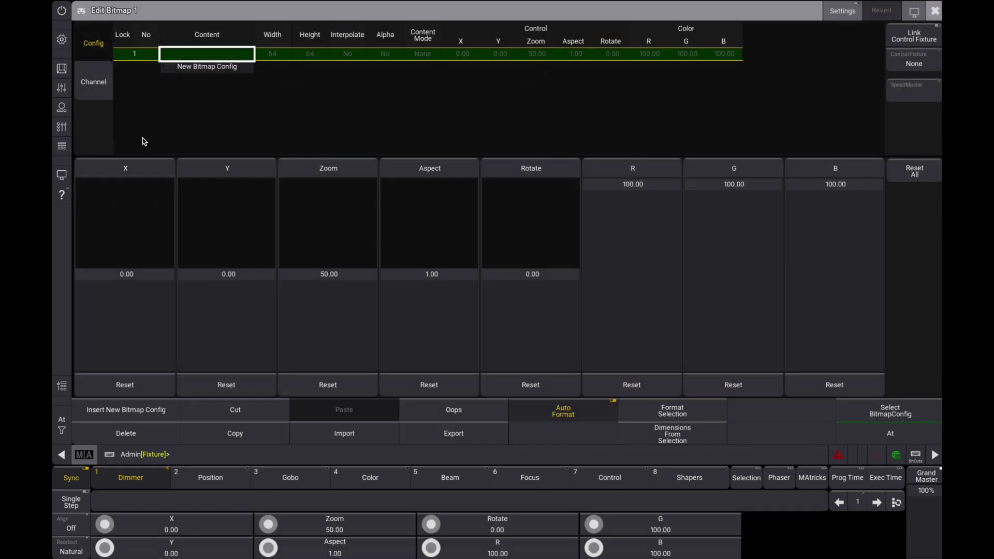
pyautogui.click(205, 55)
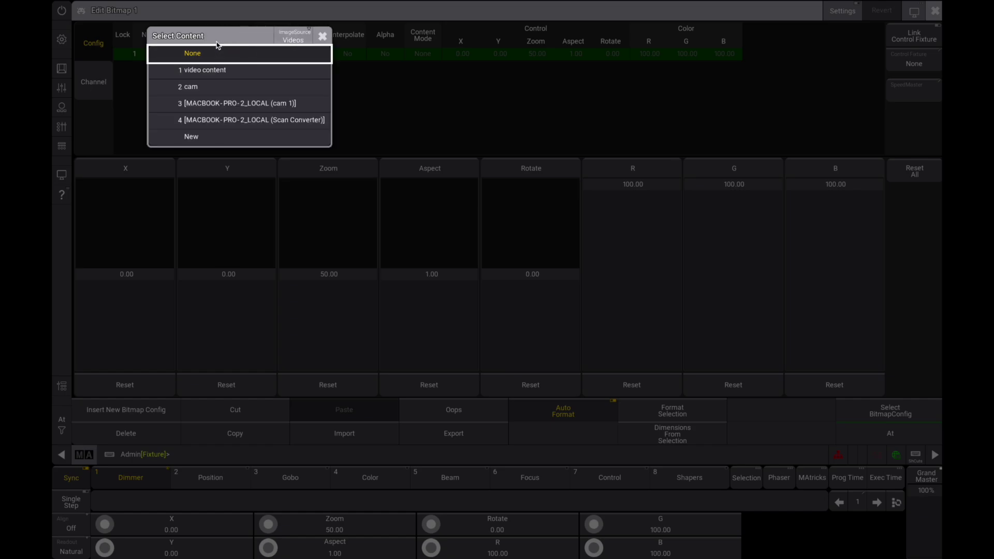
pyautogui.click(235, 121)
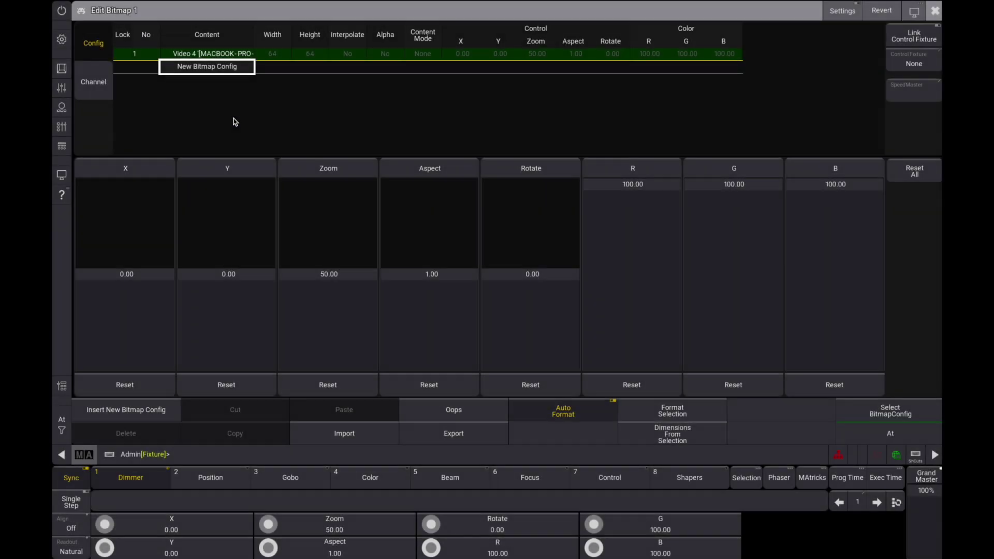
pyautogui.click(934, 18)
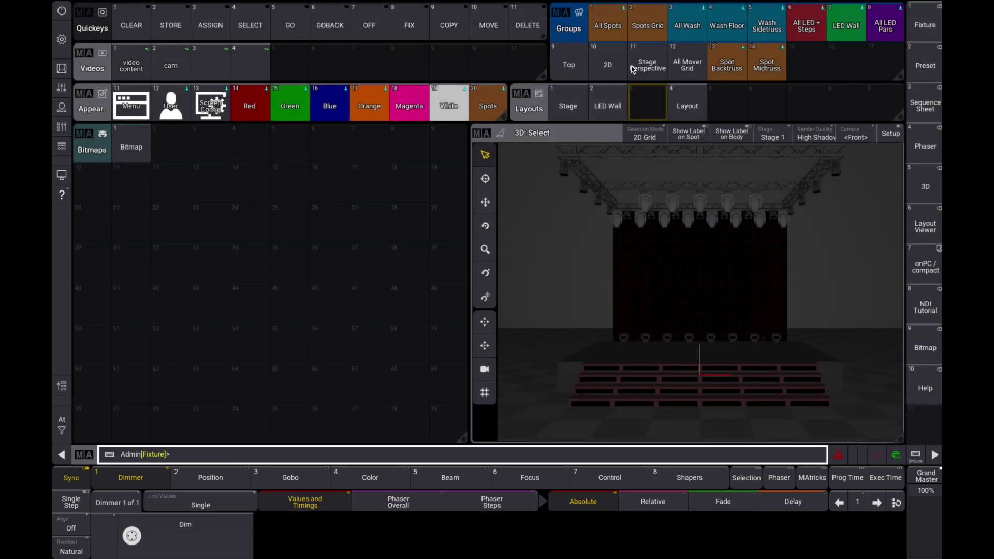
pyautogui.click(847, 29)
pyautogui.click(135, 143)
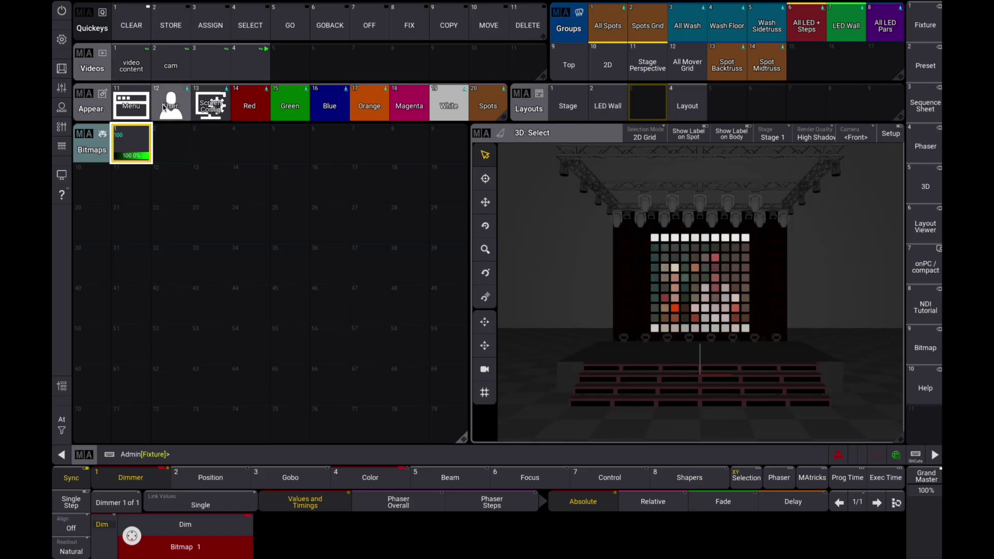
pyautogui.click(141, 30)
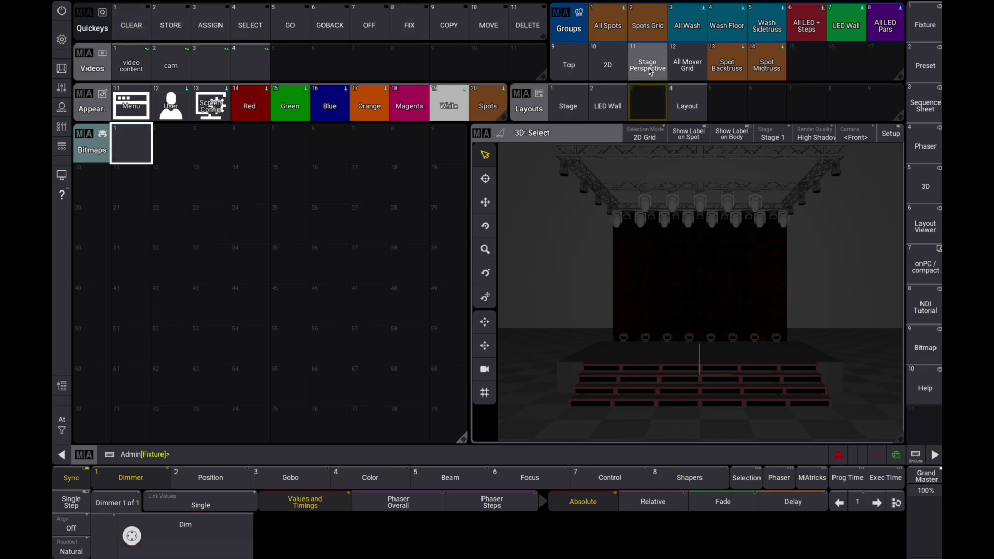
pyautogui.click(651, 71)
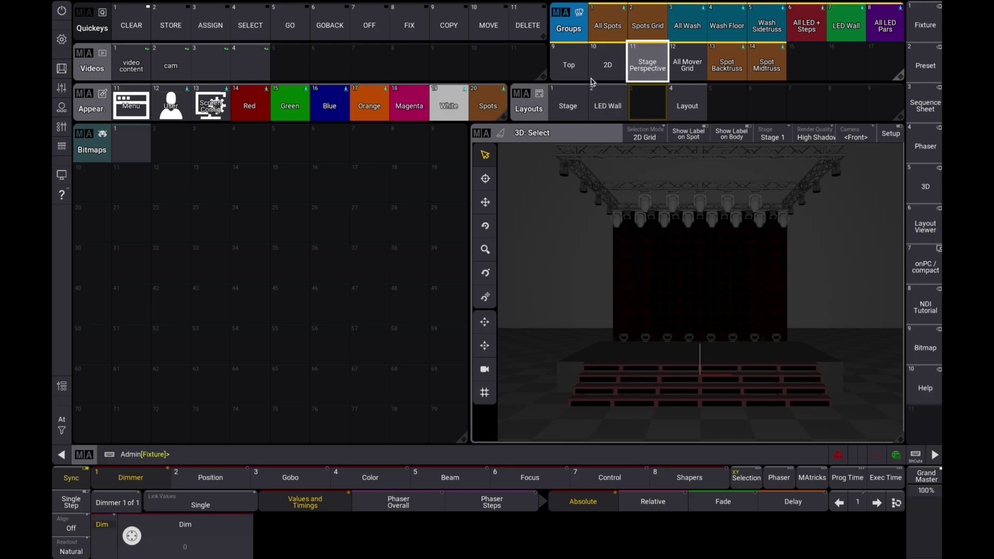
pyautogui.click(141, 147)
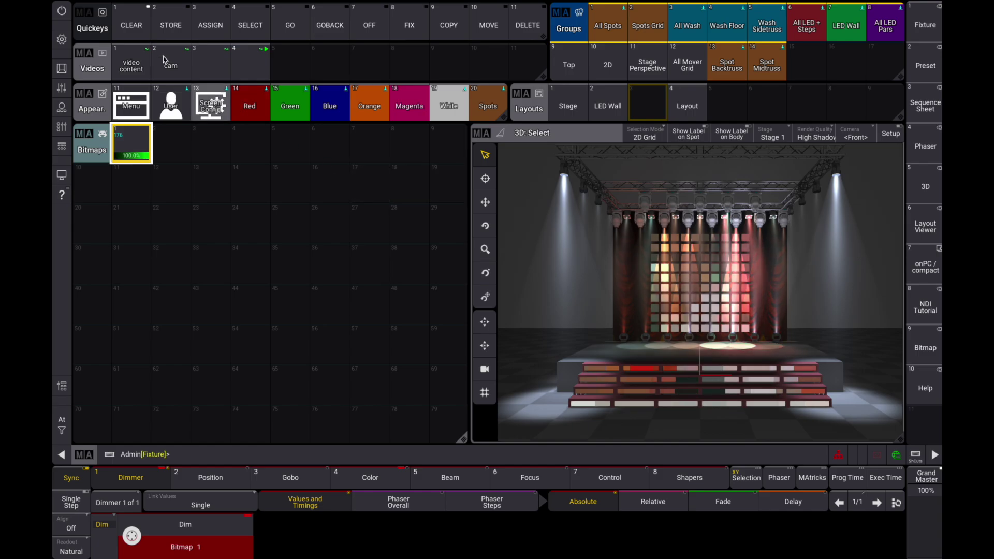
pyautogui.click(137, 25)
pyautogui.click(137, 25)
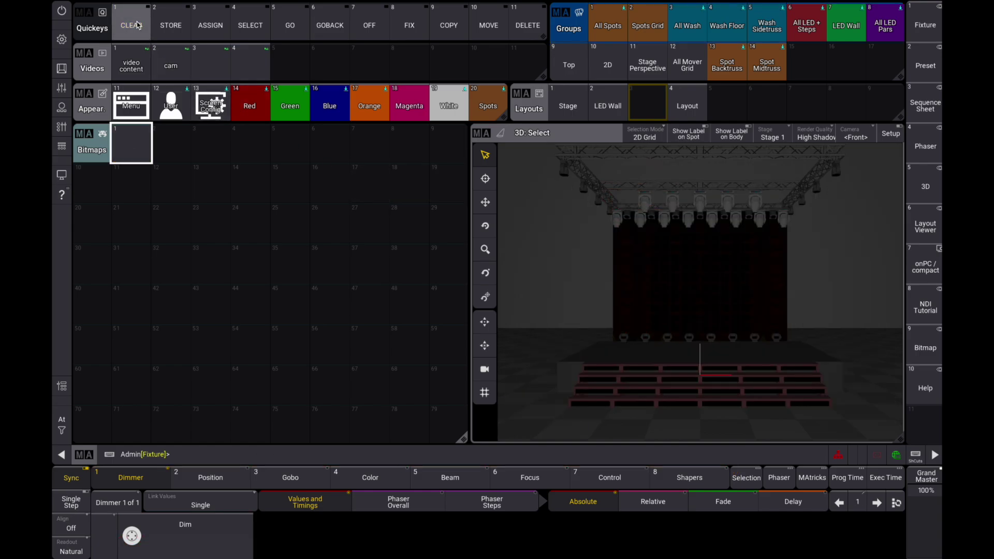
# Set the Admin user's appearance to 31 (cam 1) in User Configuration, then lock the desk.
pyautogui.click(62, 40)
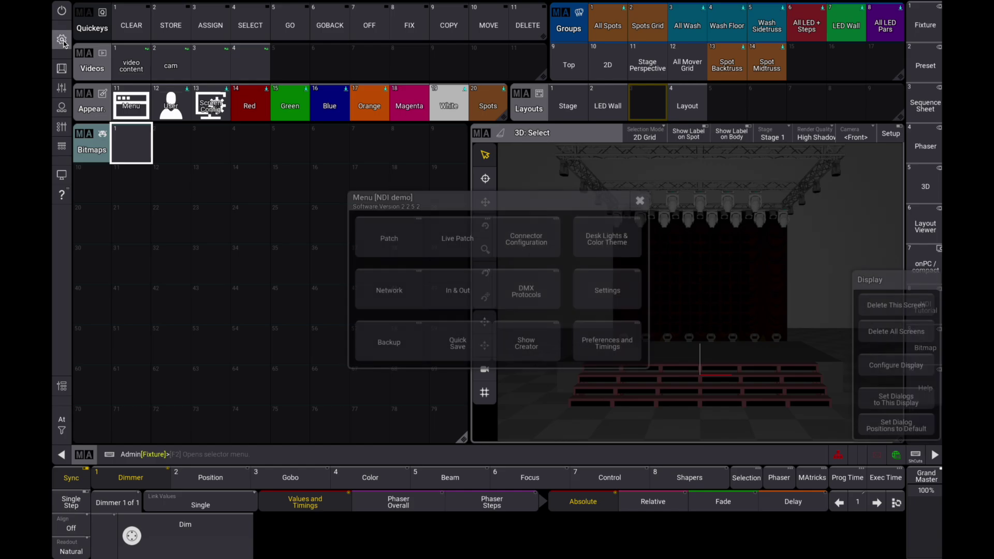
pyautogui.click(627, 291)
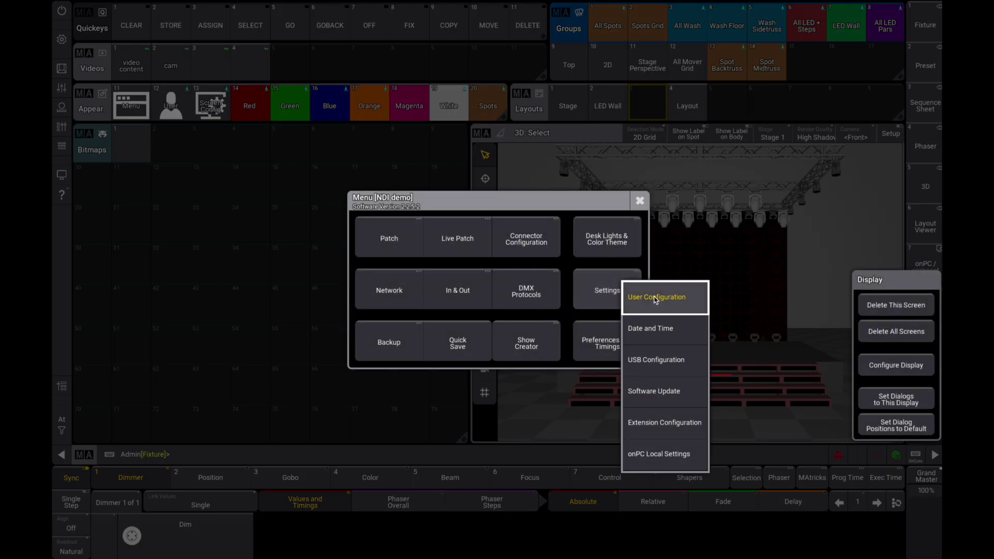
pyautogui.click(641, 296)
pyautogui.click(192, 63)
pyautogui.click(313, 63)
pyautogui.click(313, 63)
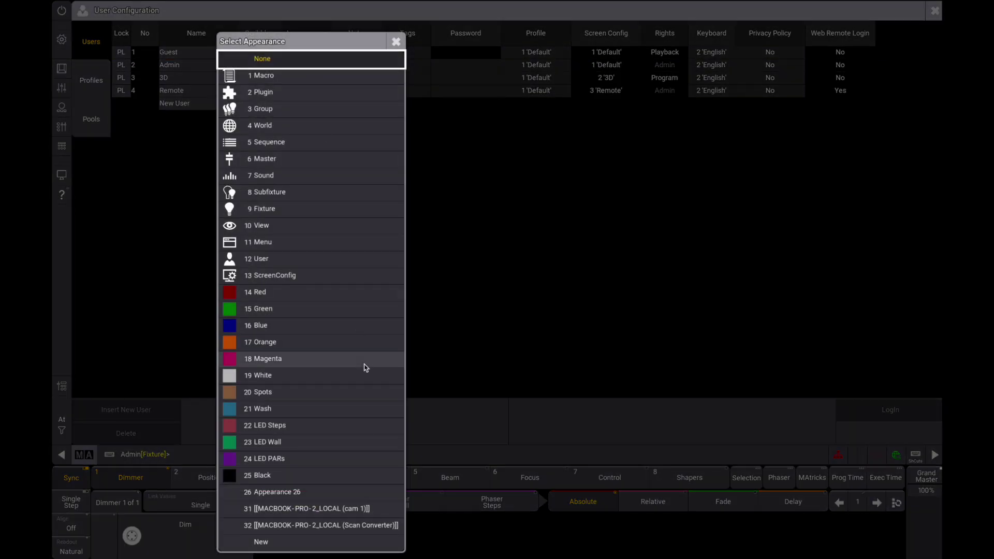
pyautogui.click(349, 509)
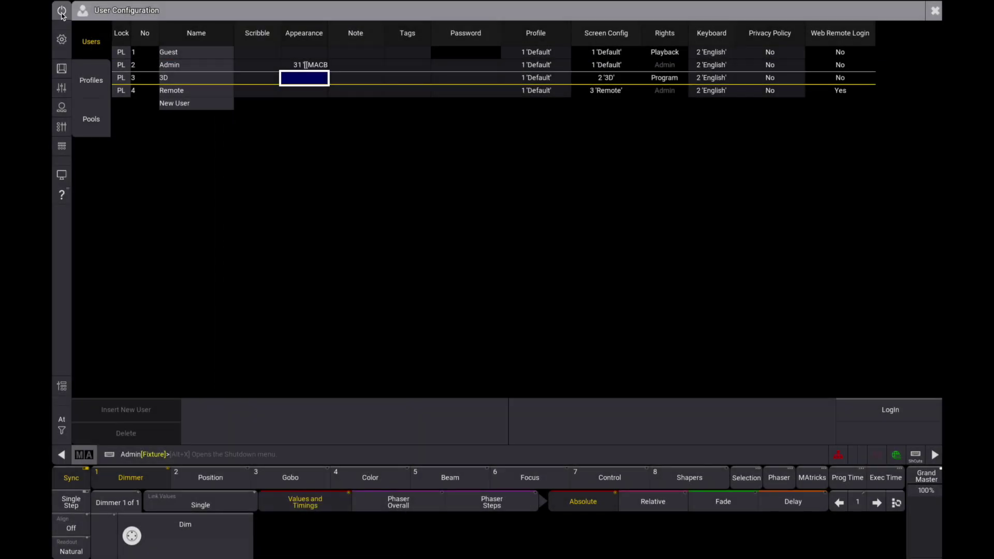
pyautogui.click(61, 10)
pyautogui.click(261, 51)
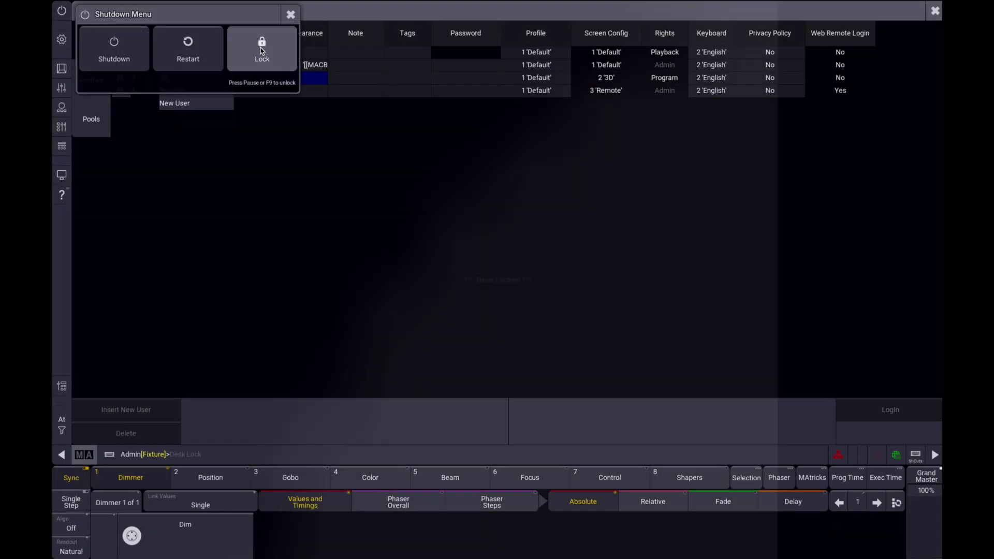